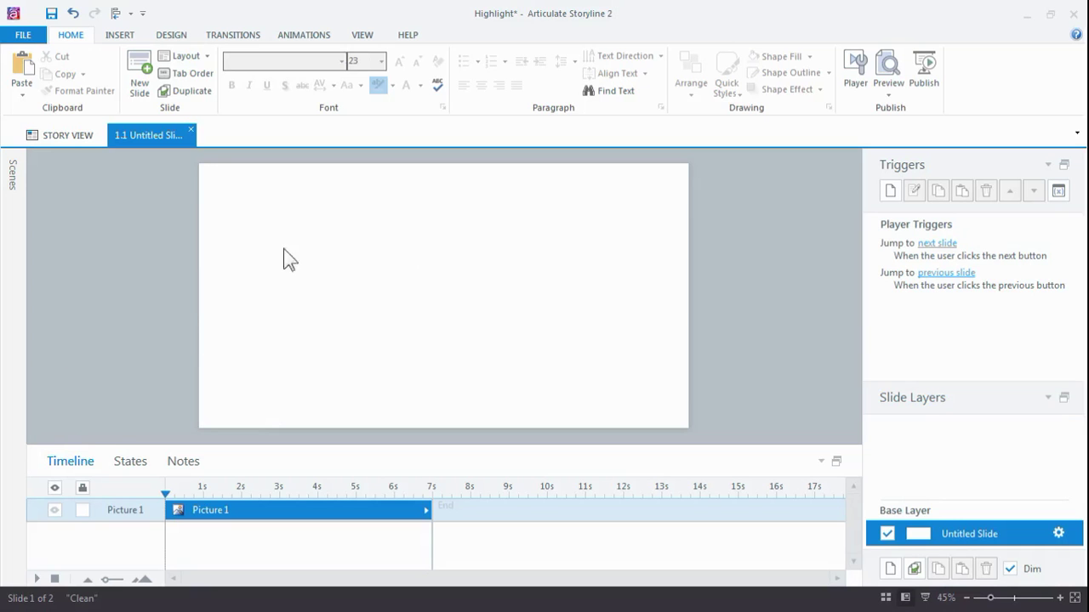
Make the hidden Picture 1 screenshot visible on the slide.
{"action": "left_click", "coordinate": [52, 511]}
{"action": "left_click", "coordinate": [144, 314]}
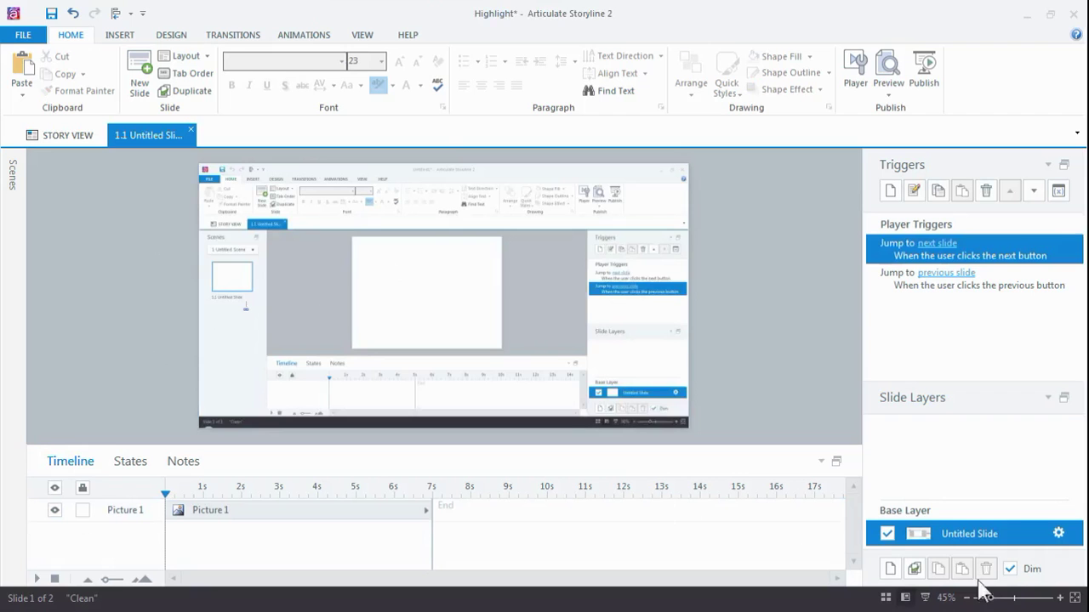
Draw a circle about 112 px in diameter over the New Slide command in the screenshot.
{"action": "left_click", "coordinate": [1015, 598]}
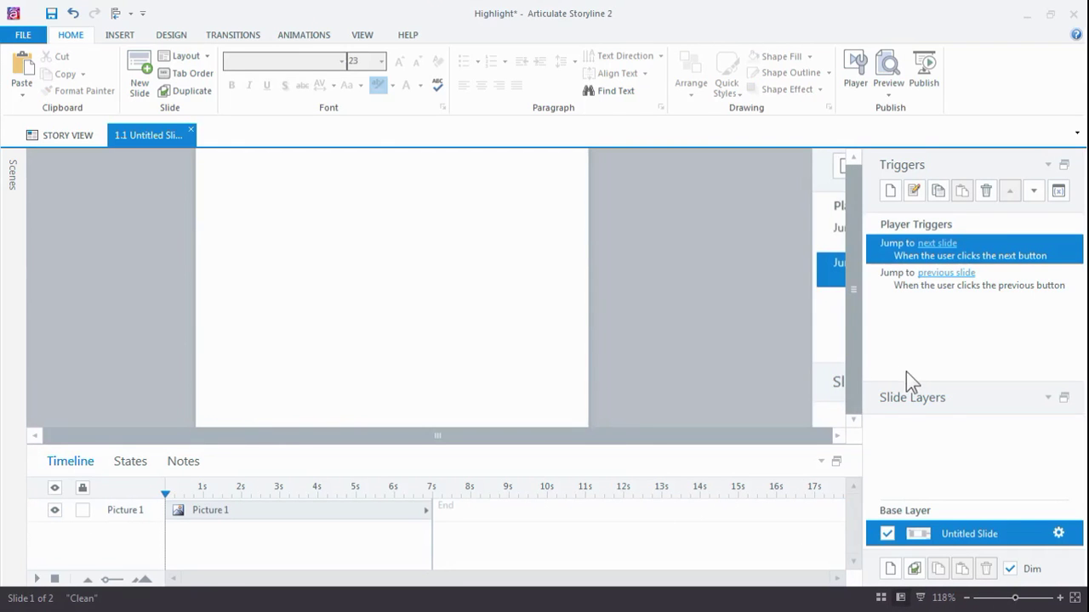
{"action": "left_click_drag", "start_coordinate": [853, 370], "coordinate": [854, 311]}
{"action": "left_click_drag", "start_coordinate": [597, 436], "coordinate": [437, 433]}
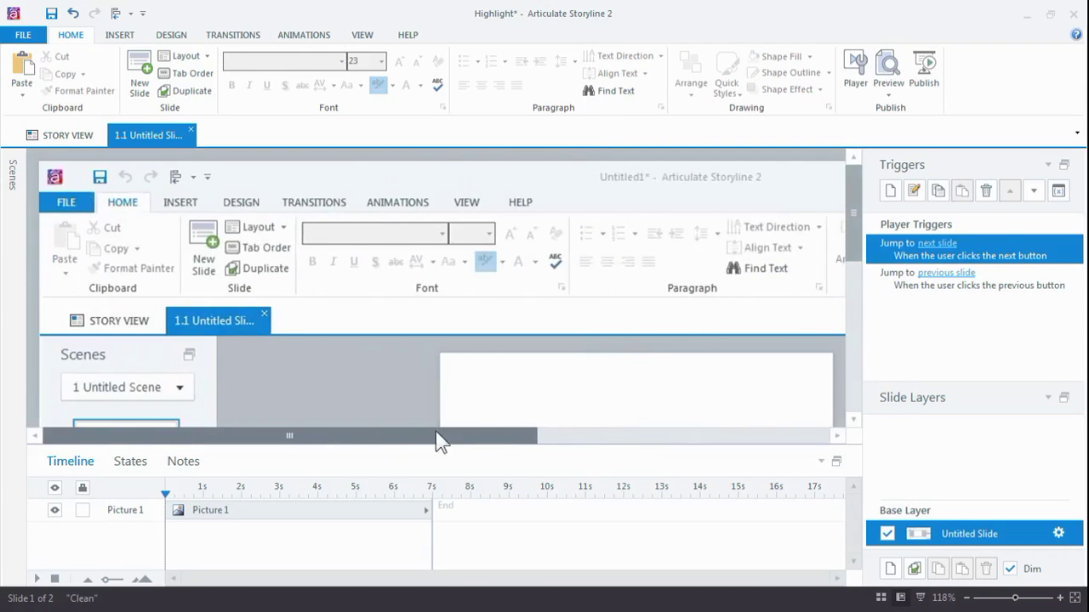
{"action": "left_click", "coordinate": [1060, 599]}
{"action": "scroll", "coordinate": [757, 434], "scroll_direction": "left", "scroll_amount": 3}
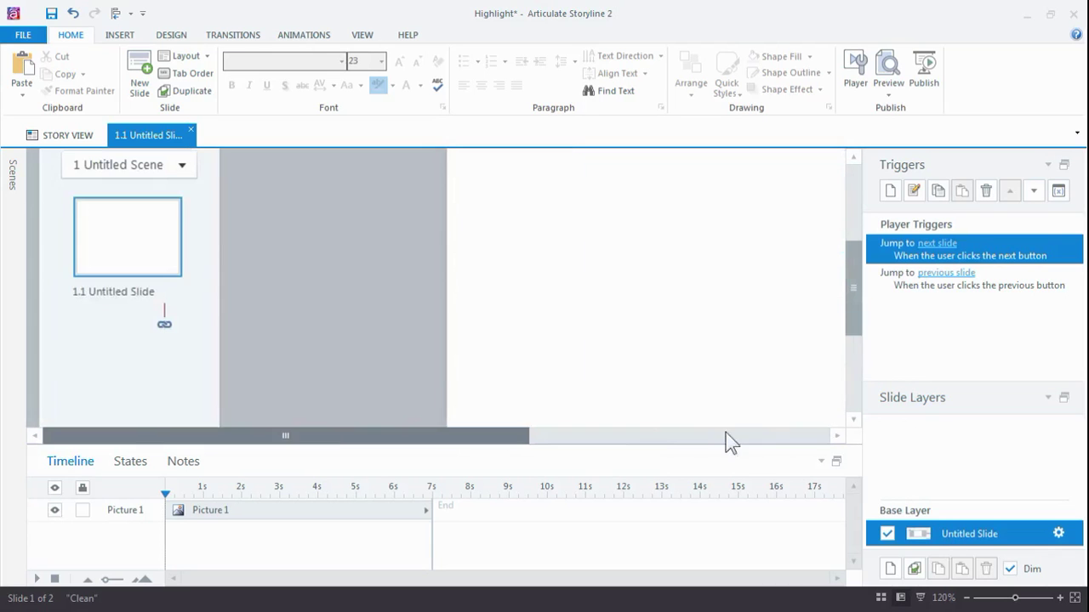
{"action": "left_click_drag", "start_coordinate": [855, 328], "coordinate": [855, 242]}
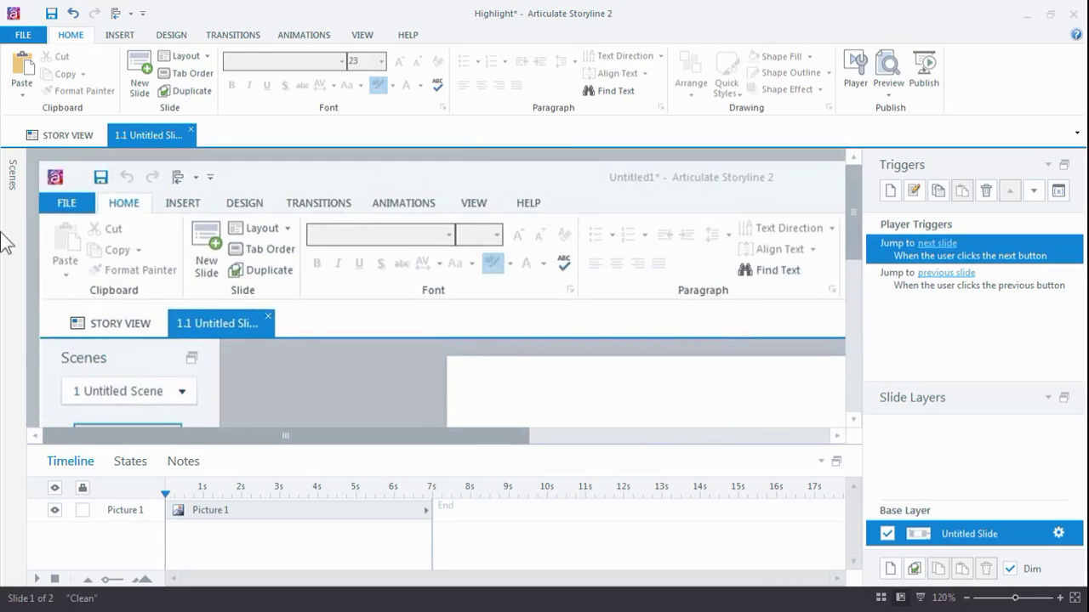
{"action": "left_click", "coordinate": [119, 35]}
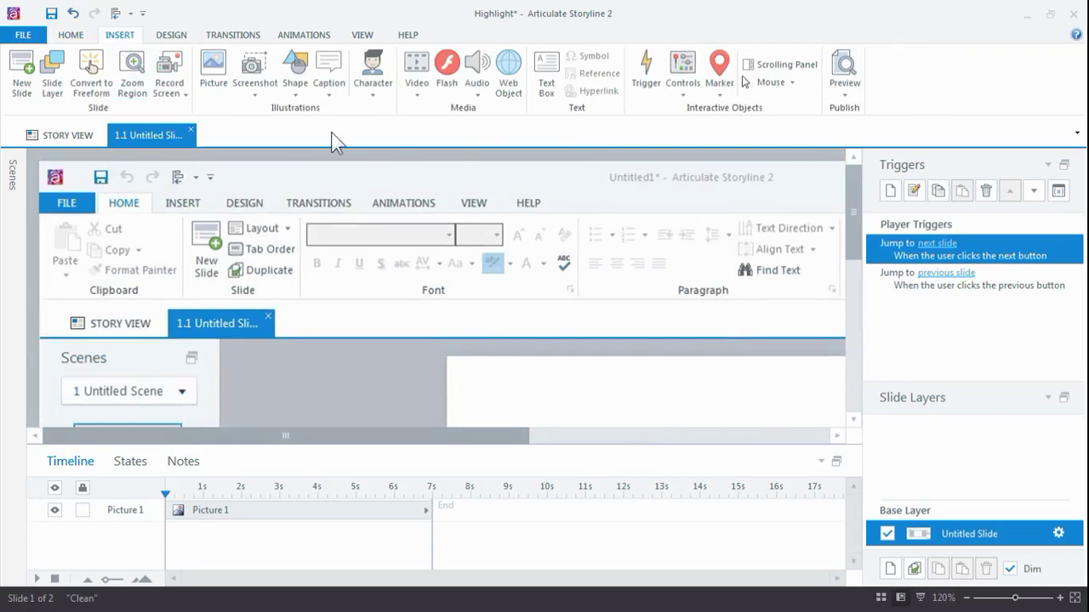
{"action": "left_click", "coordinate": [296, 77]}
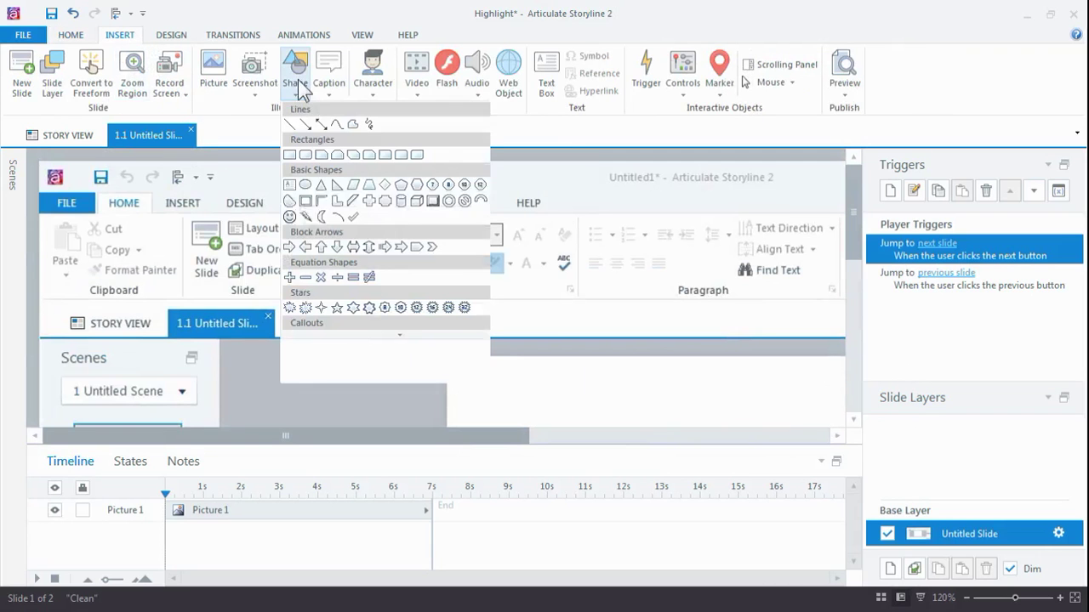
{"action": "left_click", "coordinate": [307, 186]}
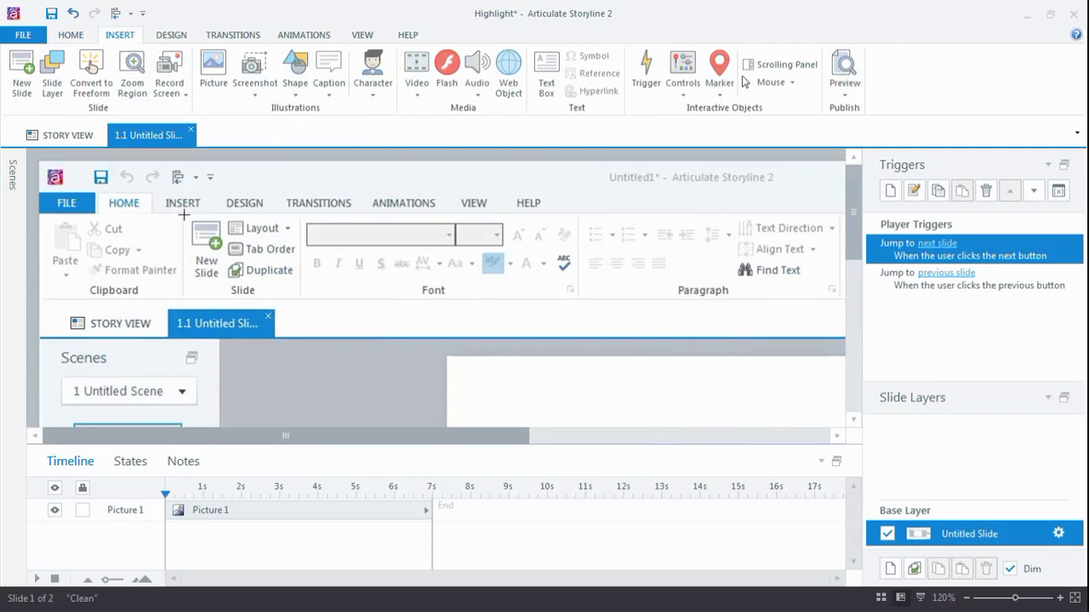
{"action": "left_click_drag", "start_coordinate": [180, 210], "coordinate": [286, 314]}
{"action": "left_click_drag", "start_coordinate": [240, 272], "coordinate": [233, 270]}
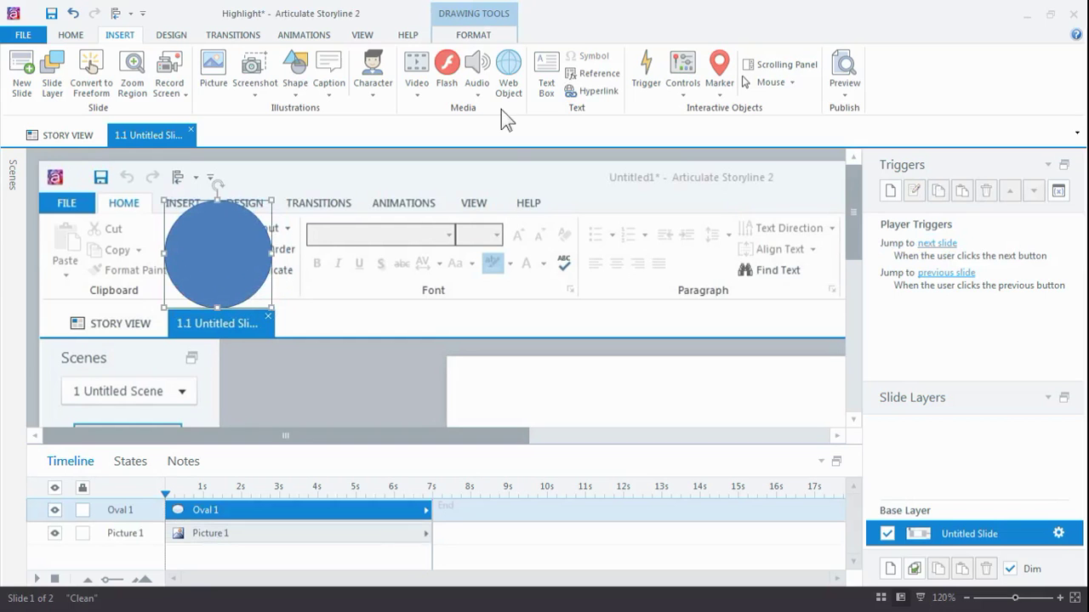
Remove the circle's outline.
{"action": "left_click", "coordinate": [485, 37]}
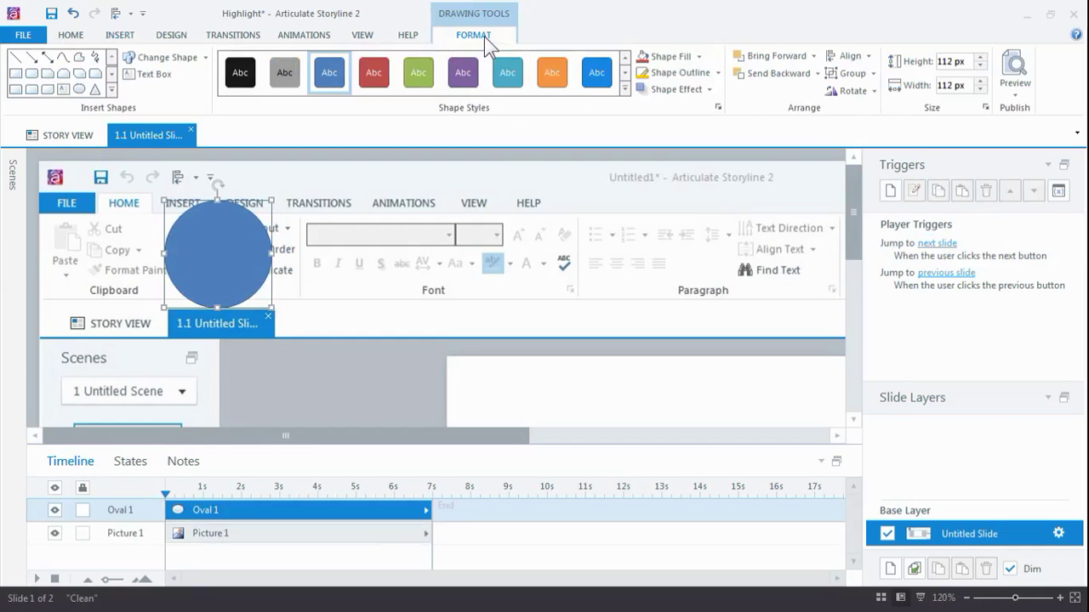
{"action": "left_click", "coordinate": [717, 73]}
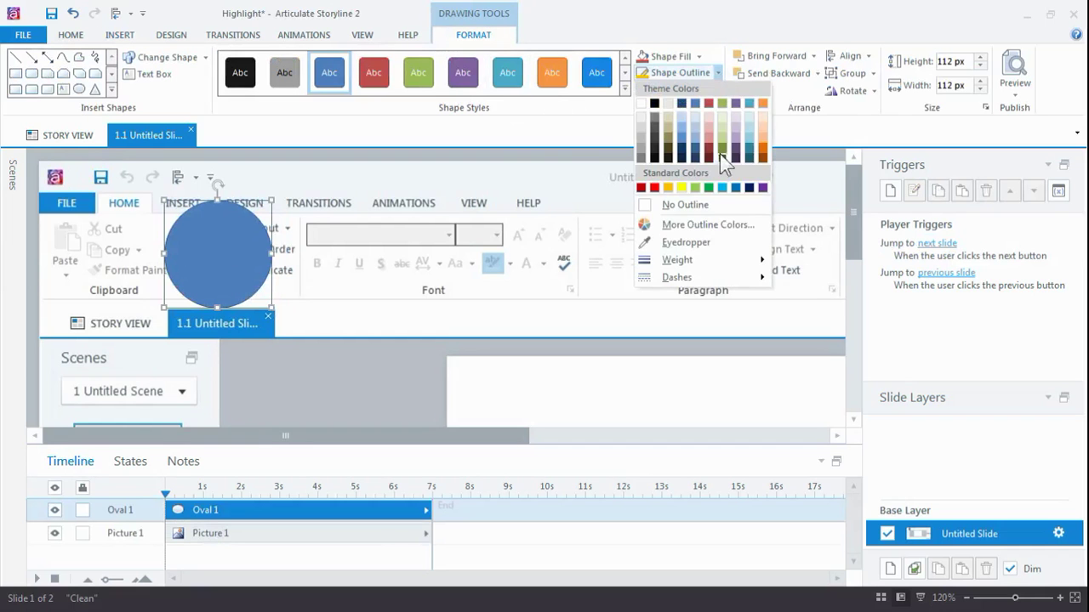
{"action": "left_click", "coordinate": [720, 206]}
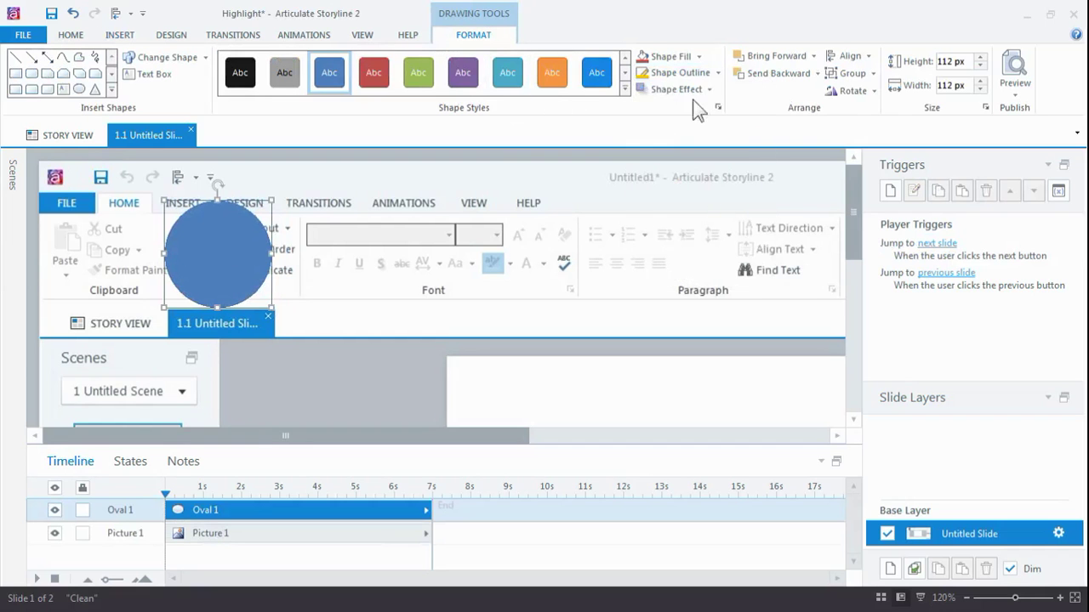
Set the circle's solid fill to 100% transparency.
{"action": "right_click", "coordinate": [234, 250]}
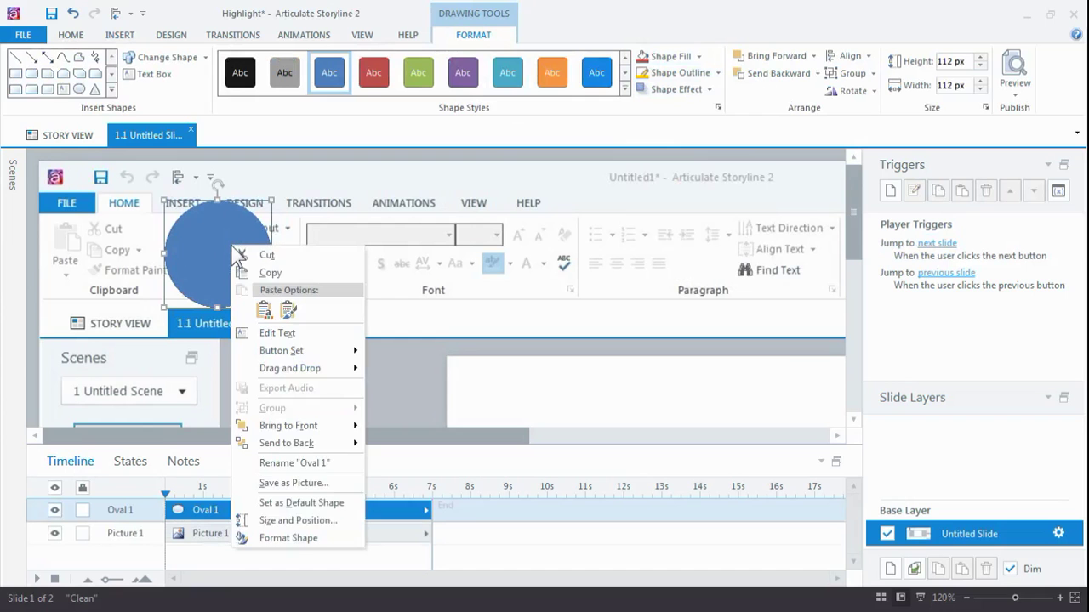
{"action": "left_click", "coordinate": [296, 538]}
{"action": "left_click_drag", "start_coordinate": [538, 287], "coordinate": [644, 290]}
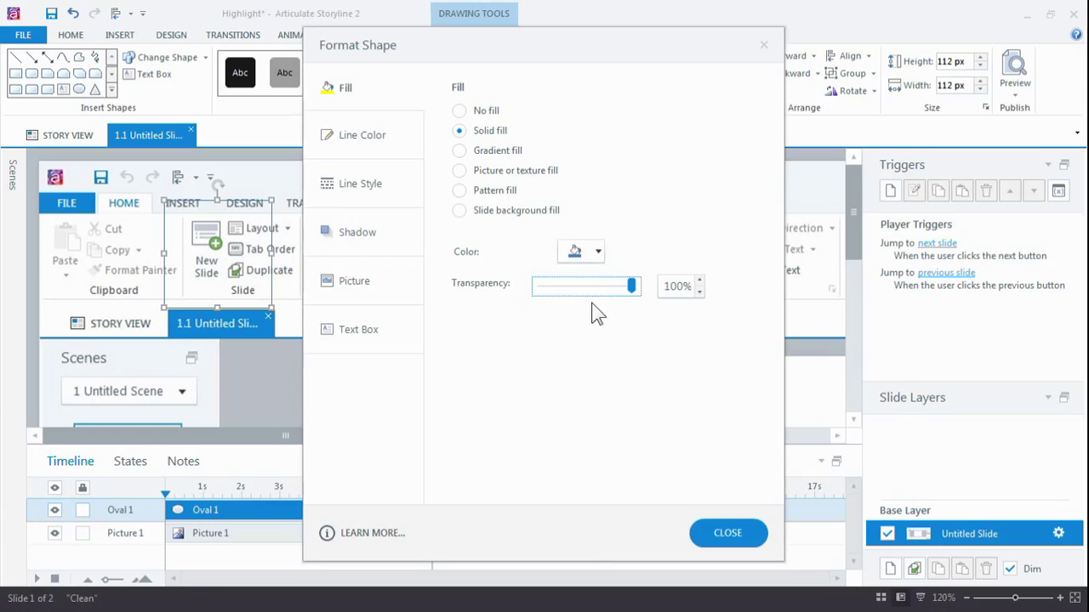
{"action": "left_click", "coordinate": [725, 536]}
{"action": "left_click", "coordinate": [200, 248]}
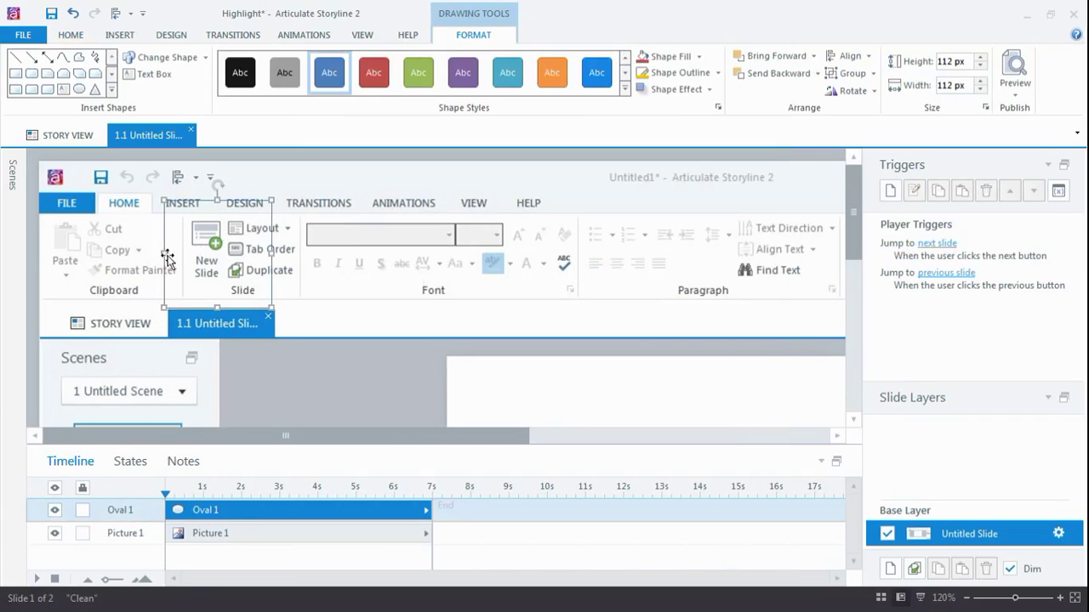
Rename the circle as HIGHLIGT in the timeline.
{"action": "double_click", "coordinate": [121, 509]}
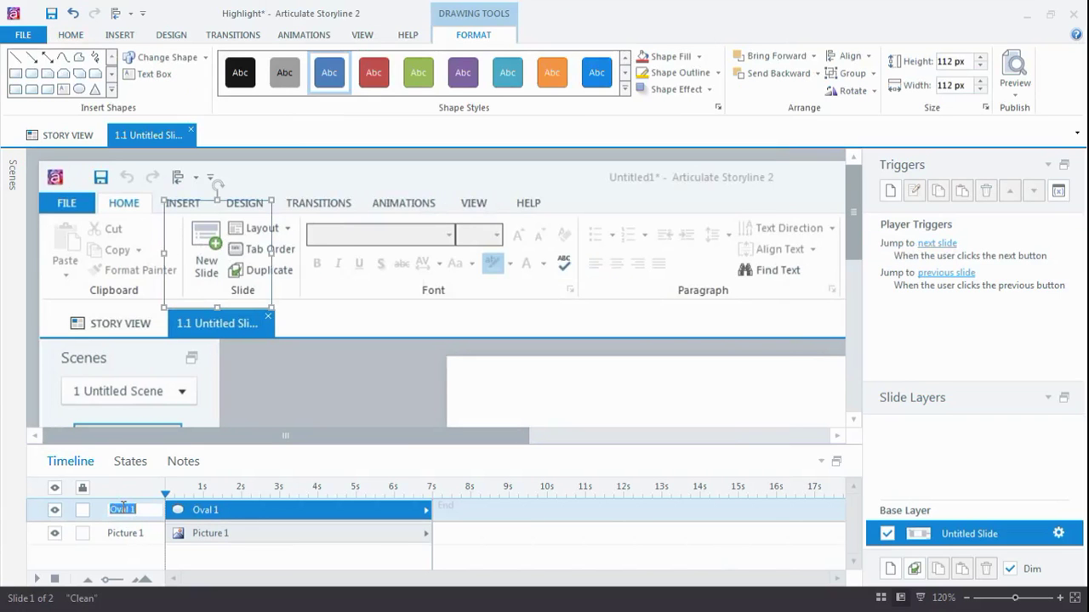
{"action": "type", "text": "HIGHLIGT"}
{"action": "left_click", "coordinate": [308, 393]}
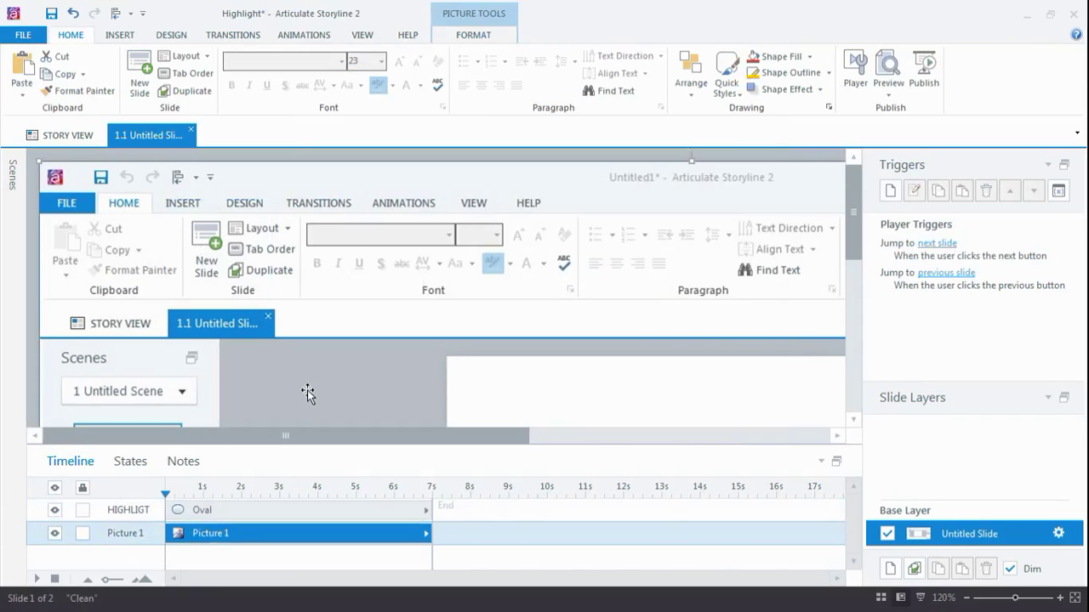
Add a Hover state to the transparent circle.
{"action": "left_click", "coordinate": [136, 512]}
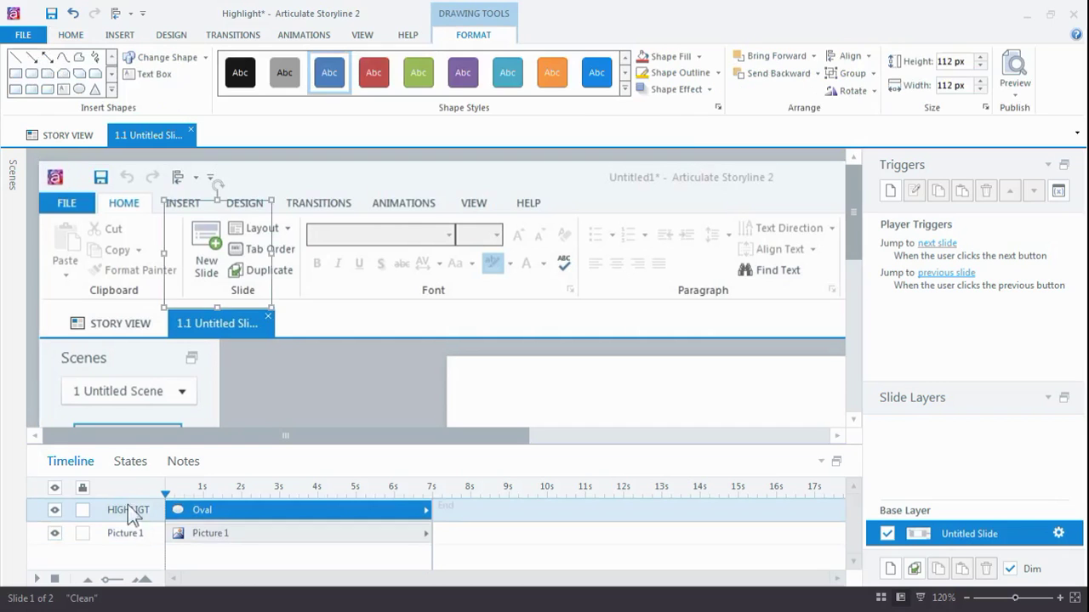
{"action": "left_click", "coordinate": [131, 462]}
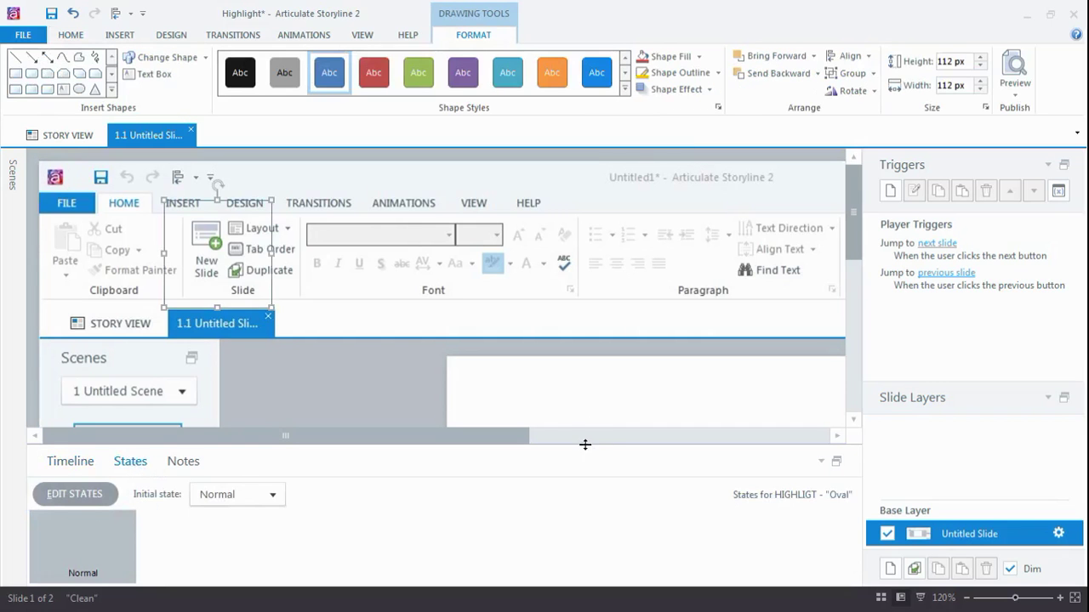
{"action": "left_click_drag", "start_coordinate": [585, 445], "coordinate": [590, 400]}
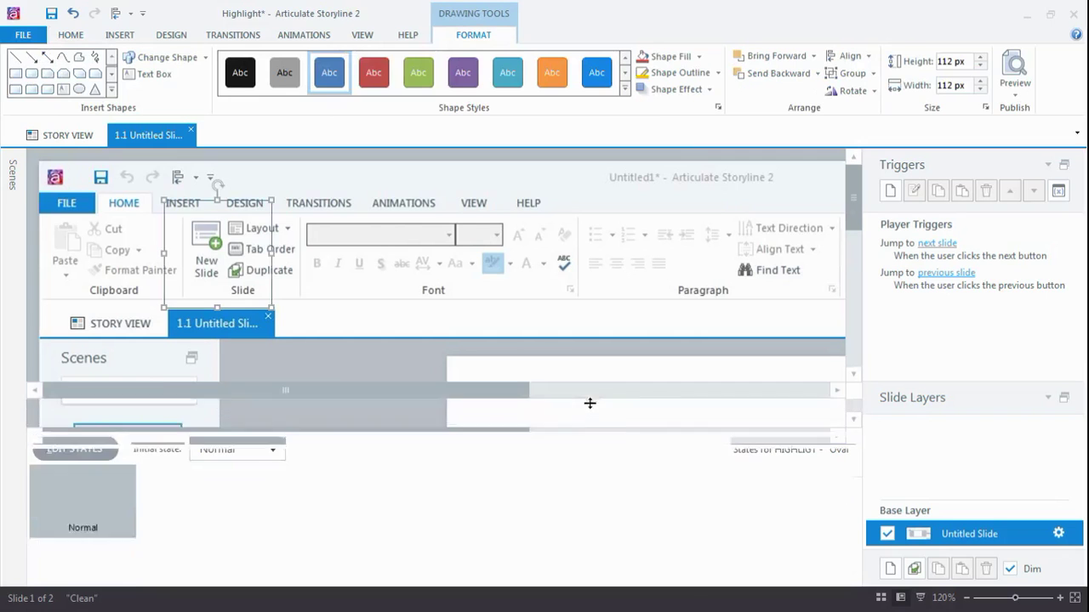
{"action": "left_click", "coordinate": [74, 449]}
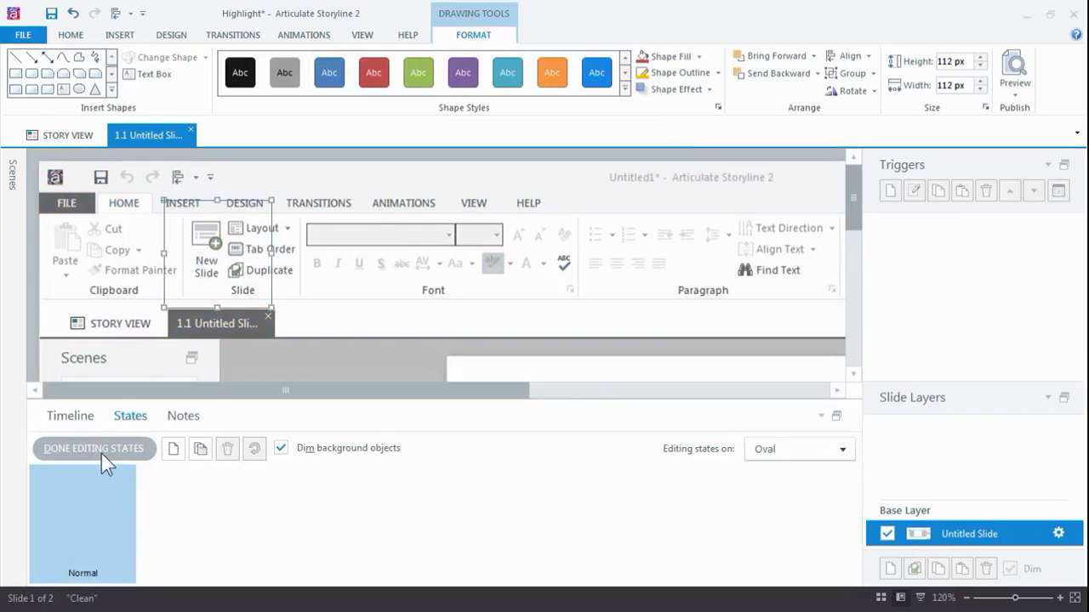
{"action": "left_click", "coordinate": [174, 449]}
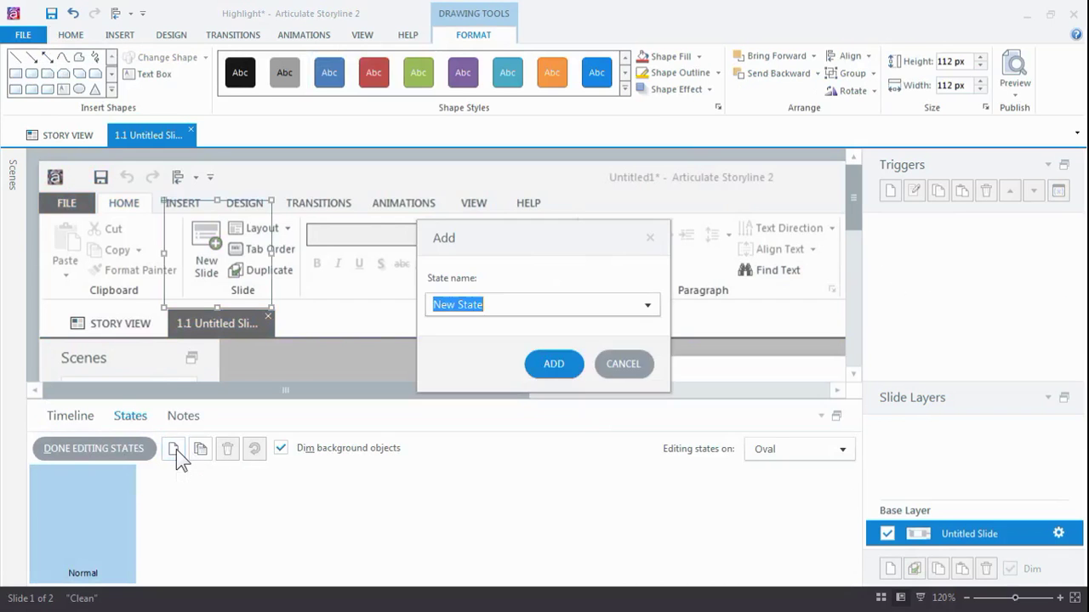
{"action": "left_click", "coordinate": [648, 304]}
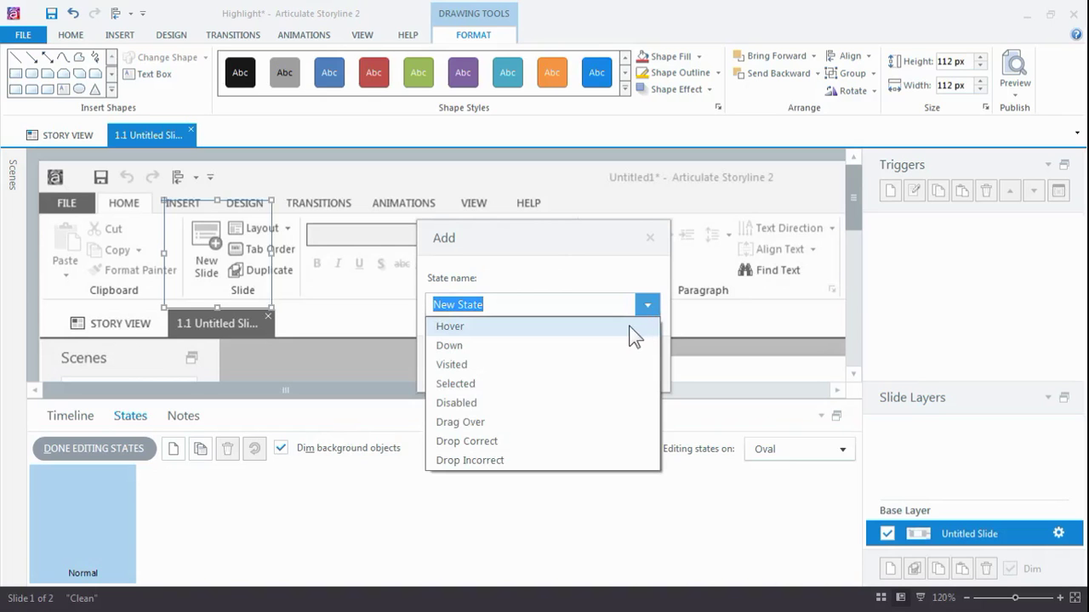
{"action": "left_click", "coordinate": [636, 327]}
{"action": "left_click", "coordinate": [553, 365]}
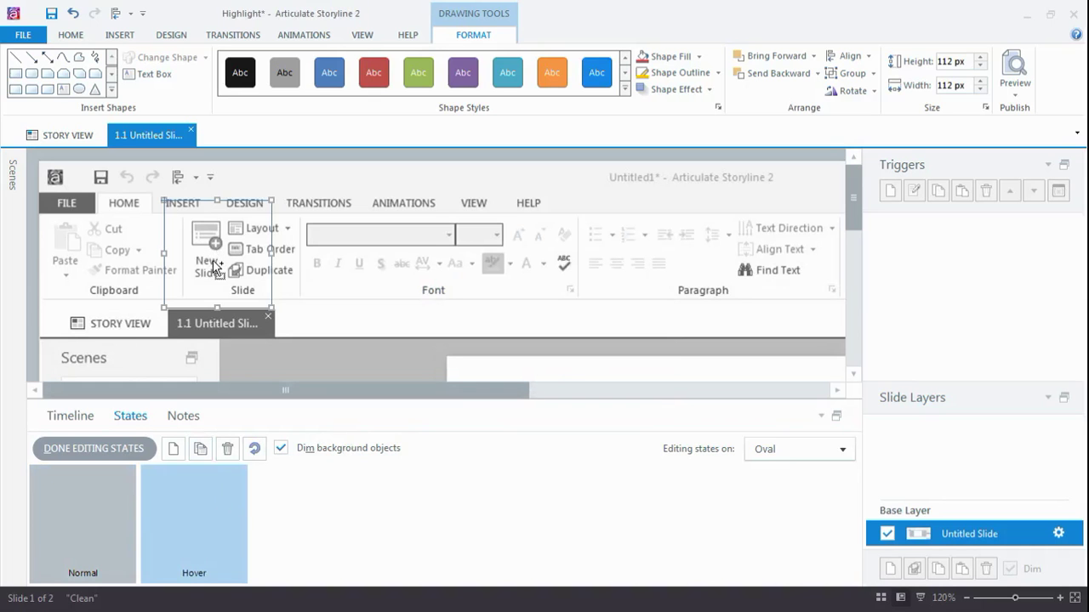
Duplicate the circle inside the Hover state and give the copy a 5 px orange outline.
{"action": "left_click_drag", "start_coordinate": [214, 266], "coordinate": [212, 262]}
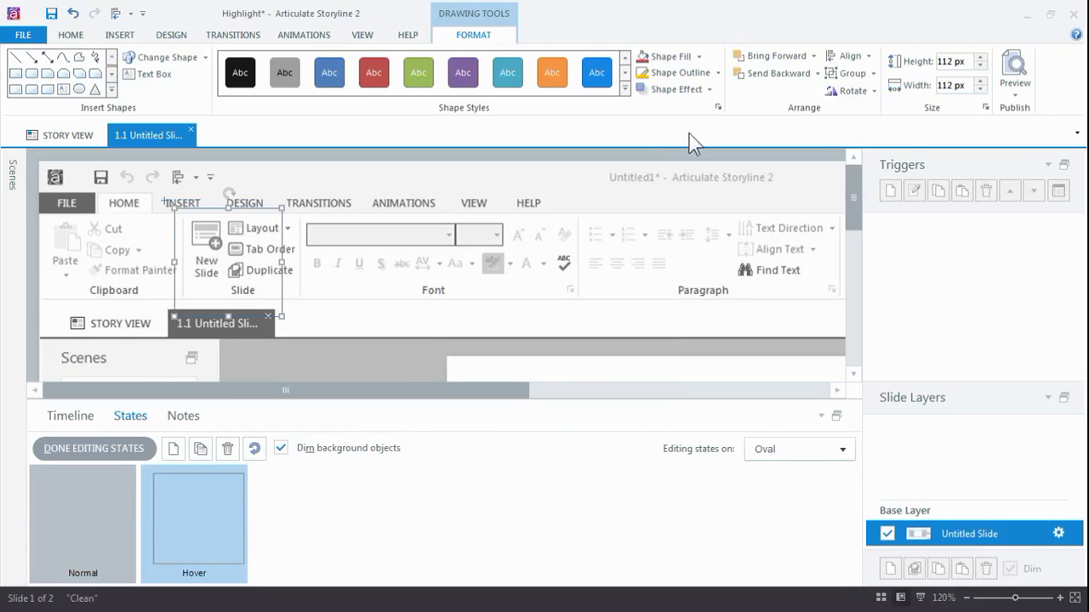
{"action": "left_click", "coordinate": [717, 74]}
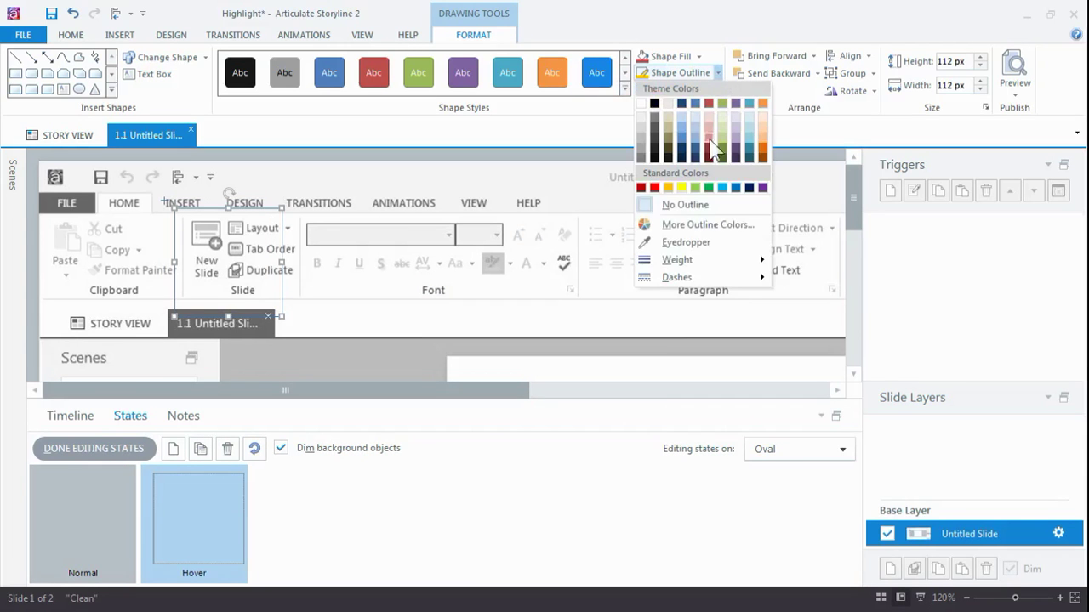
{"action": "mouse_move", "coordinate": [696, 257]}
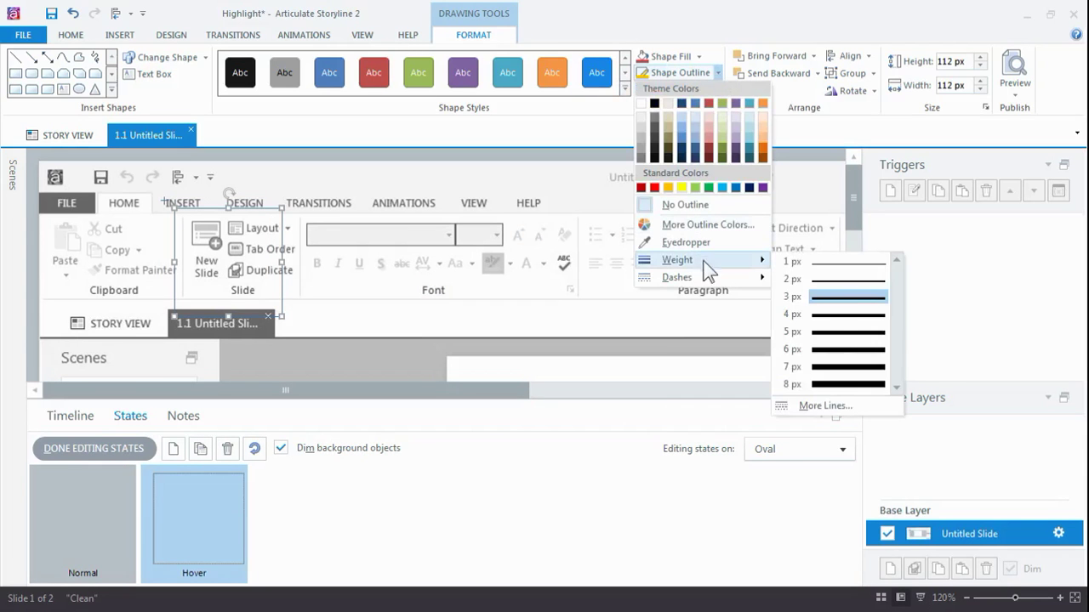
{"action": "left_click", "coordinate": [840, 337]}
{"action": "left_click", "coordinate": [646, 76]}
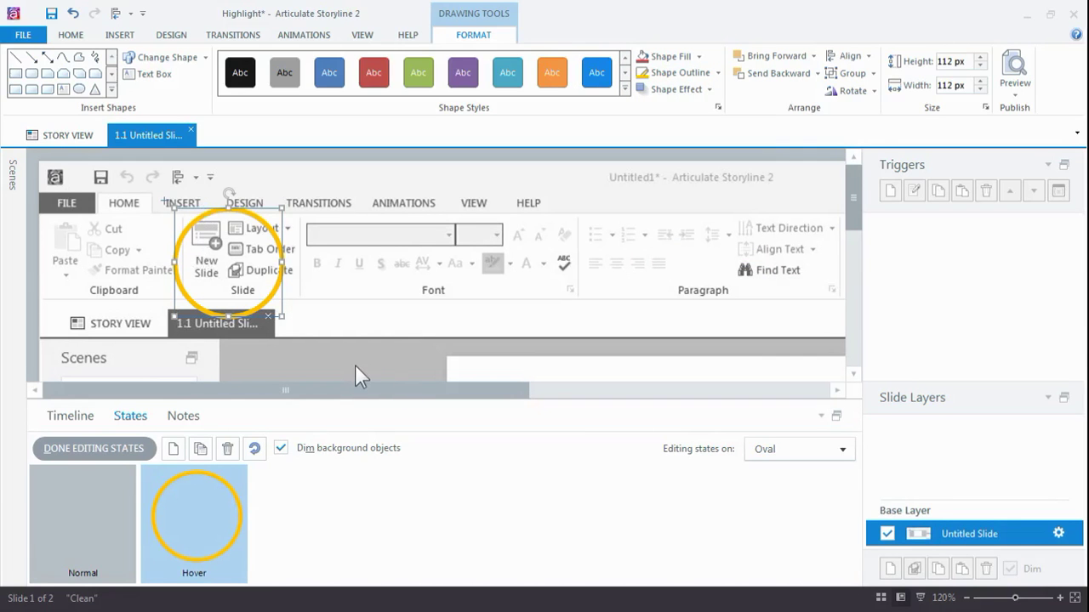
Align the orange-outlined copy with the original circle so that both overlap exactly.
{"action": "left_click_drag", "start_coordinate": [343, 367], "coordinate": [52, 148]}
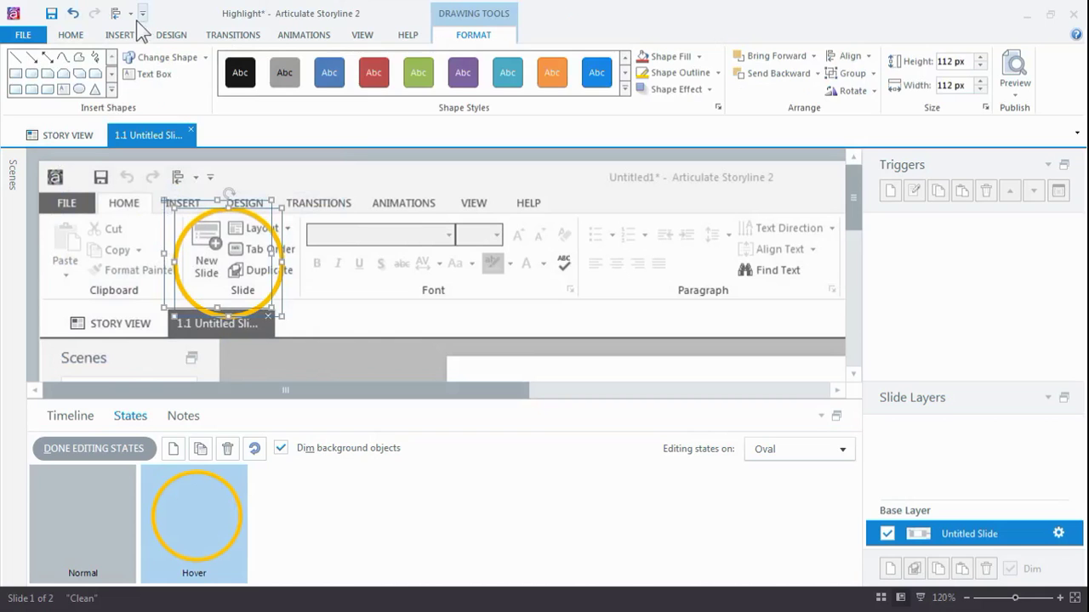
{"action": "left_click", "coordinate": [870, 58]}
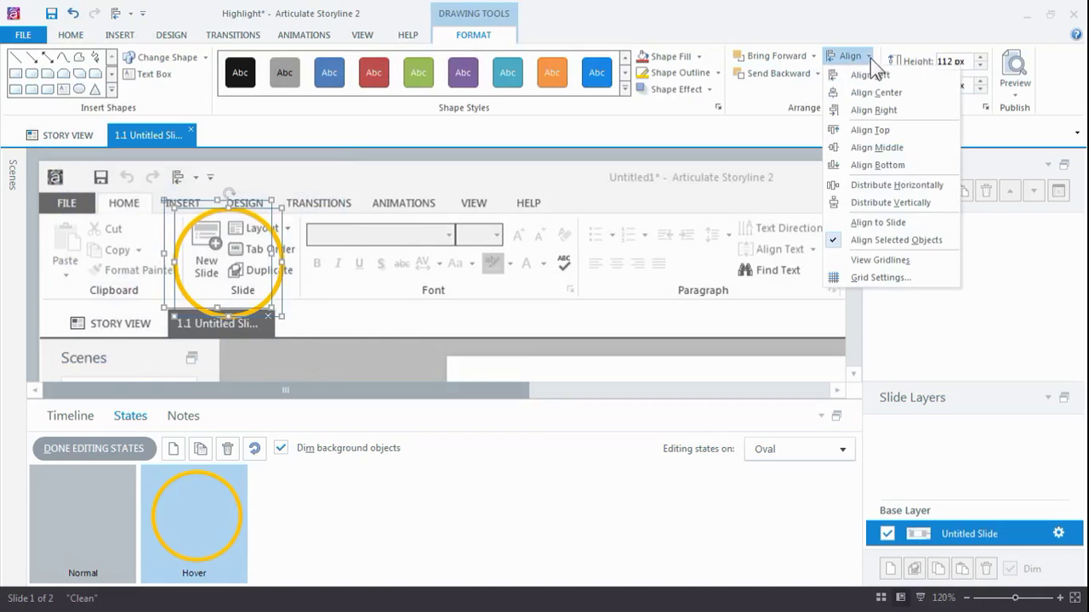
{"action": "left_click", "coordinate": [885, 114]}
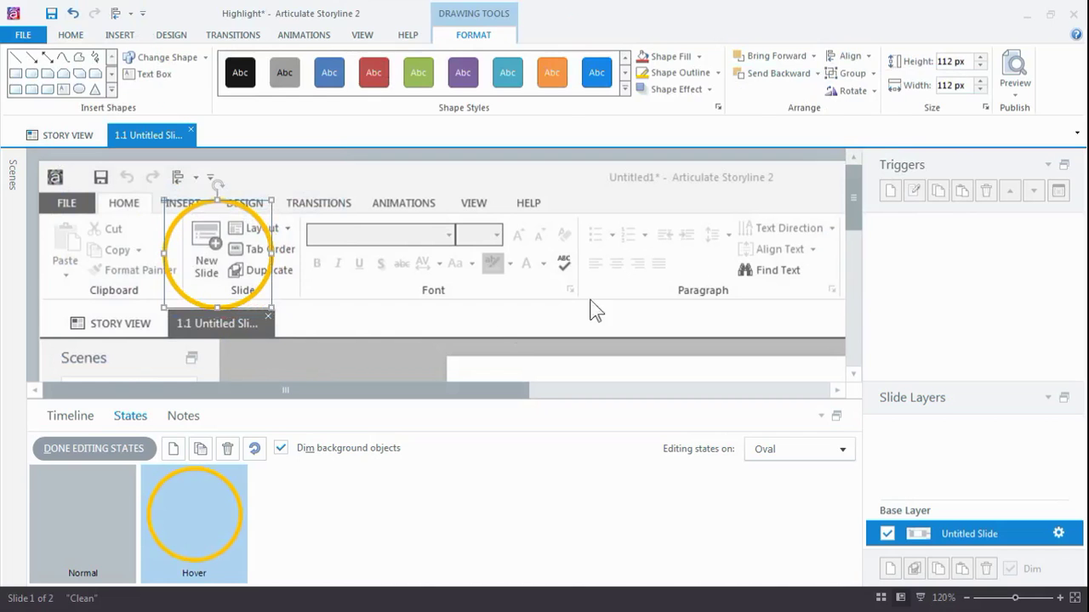
{"action": "left_click", "coordinate": [486, 333]}
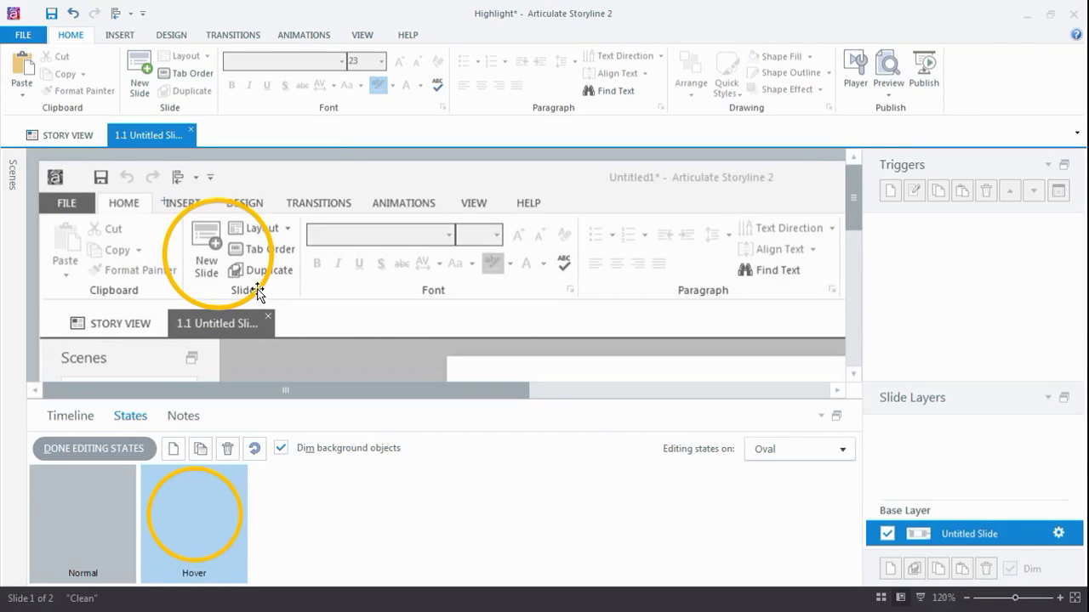
Give the orange ring in the Hover state a Wheel entrance animation with a duration of 01.00 and 1 Spoke.
{"action": "left_click", "coordinate": [262, 292]}
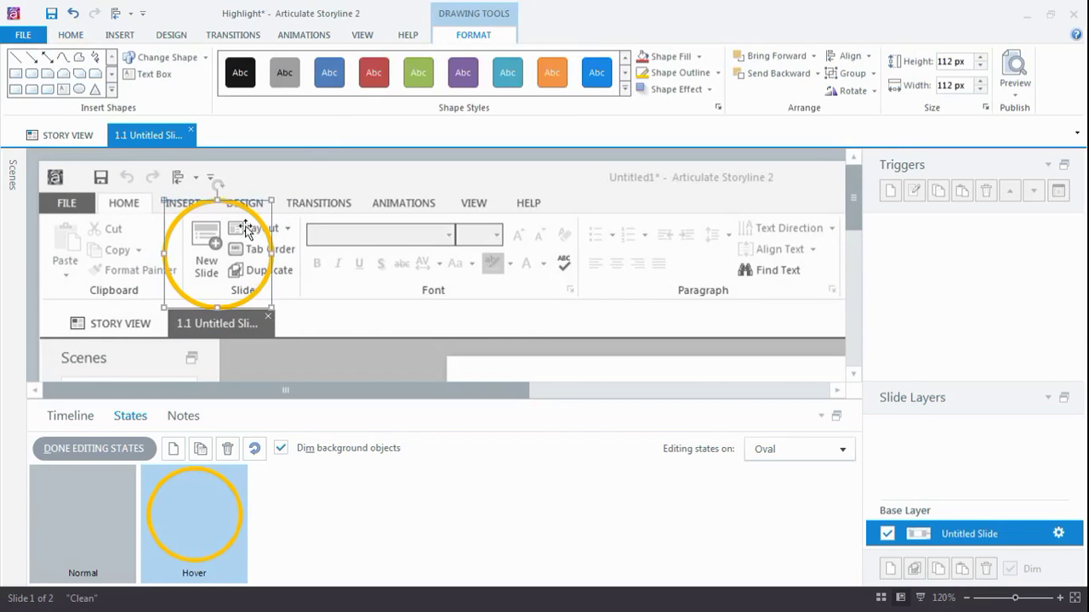
{"action": "left_click", "coordinate": [310, 36]}
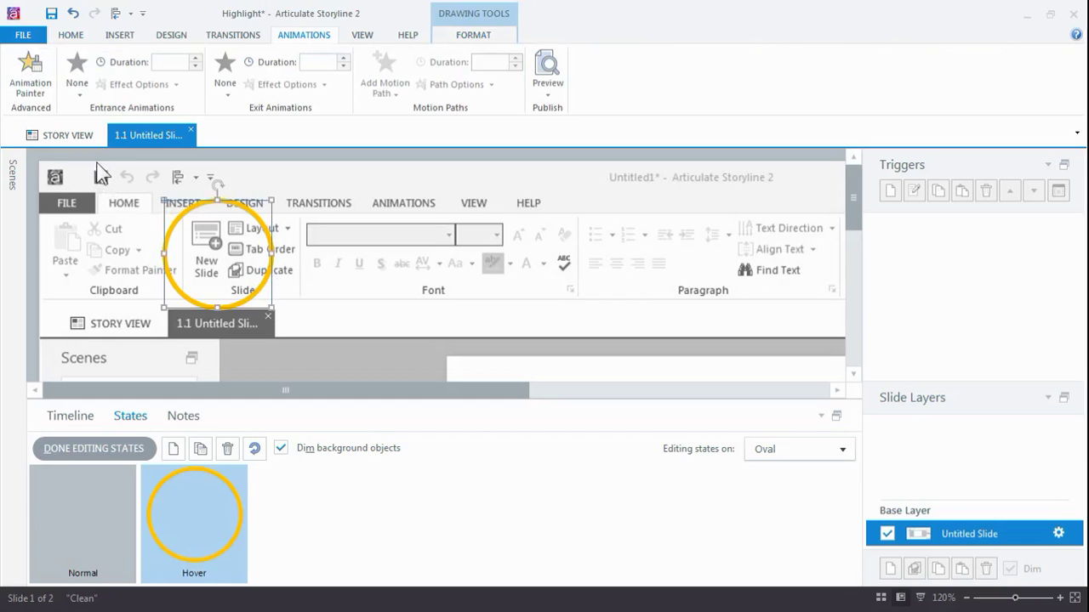
{"action": "left_click", "coordinate": [77, 92]}
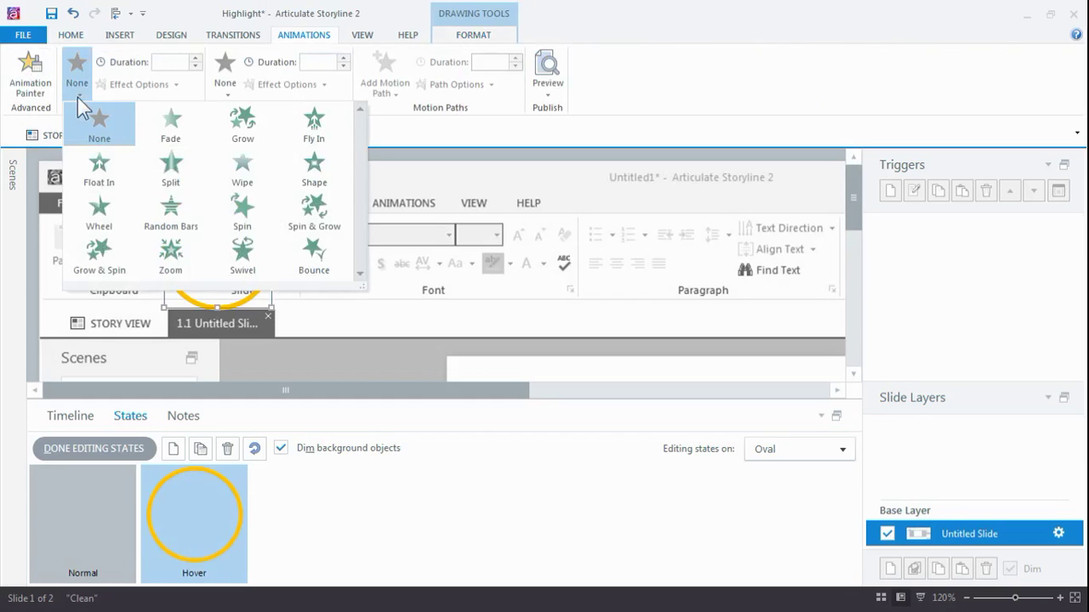
{"action": "left_click", "coordinate": [100, 220]}
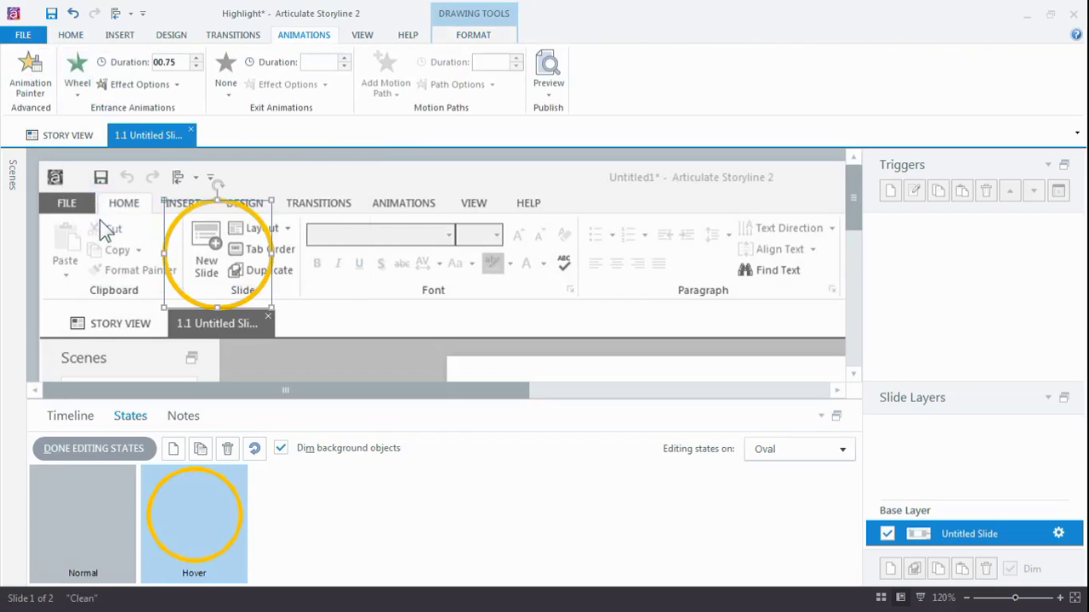
{"action": "left_click", "coordinate": [197, 58]}
{"action": "left_click", "coordinate": [180, 85]}
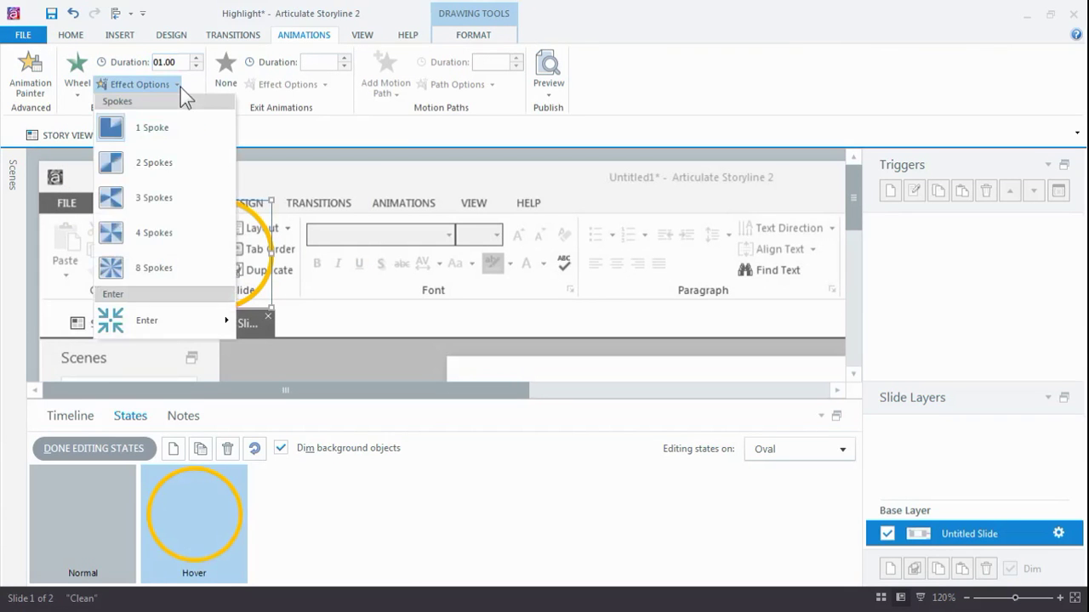
{"action": "left_click", "coordinate": [126, 132]}
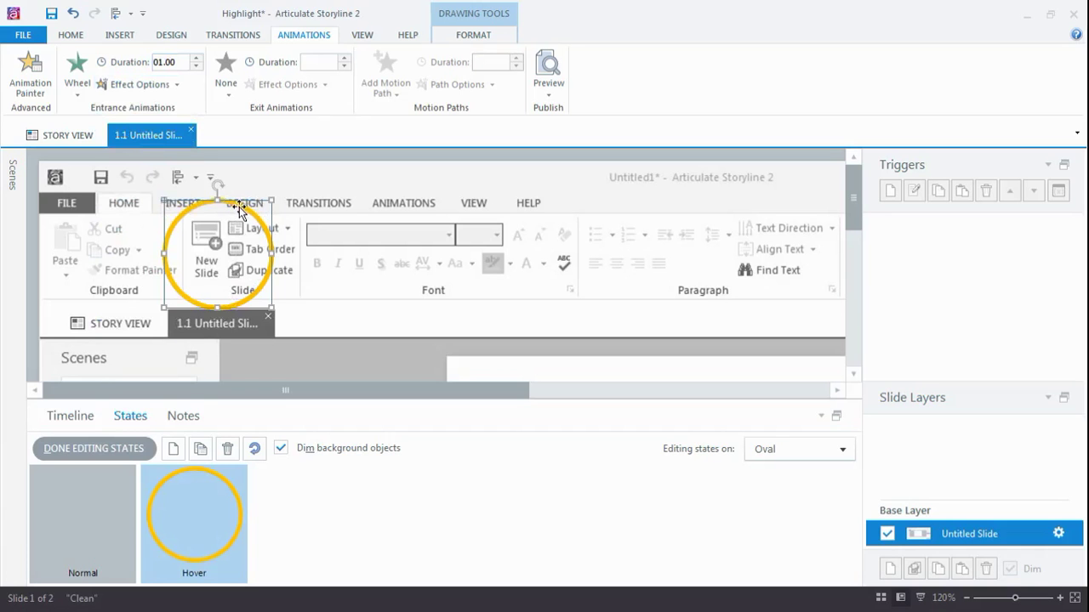
Finish editing the circle's states and preview this slide.
{"action": "left_click", "coordinate": [111, 452]}
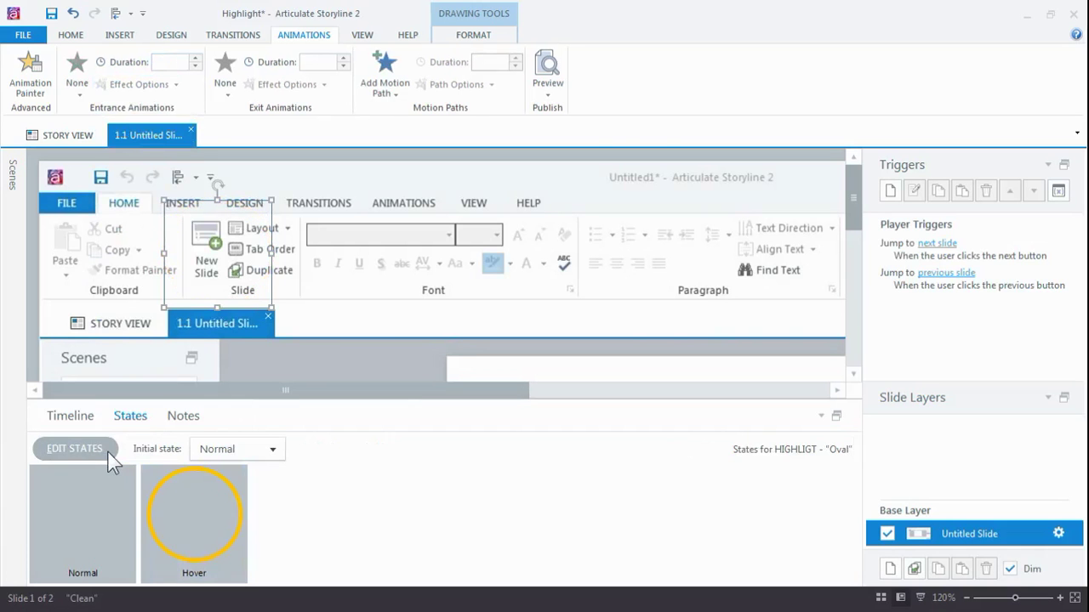
{"action": "left_click", "coordinate": [543, 91]}
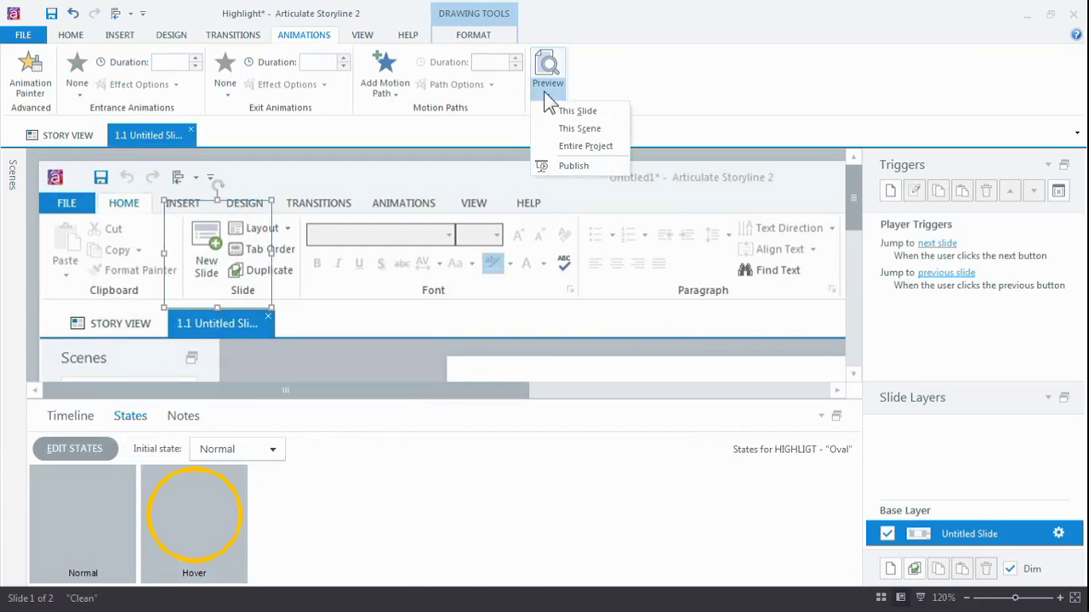
{"action": "left_click", "coordinate": [565, 113]}
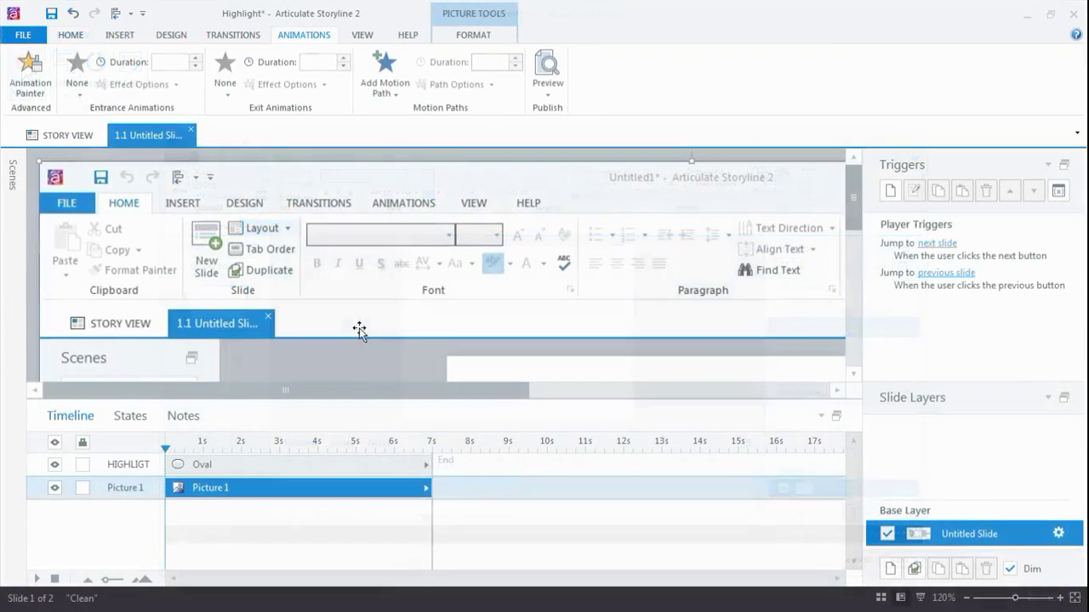
Select the transparent circle over New Slide and review its Hover state and the available entrance animations.
{"action": "left_click", "coordinate": [213, 241]}
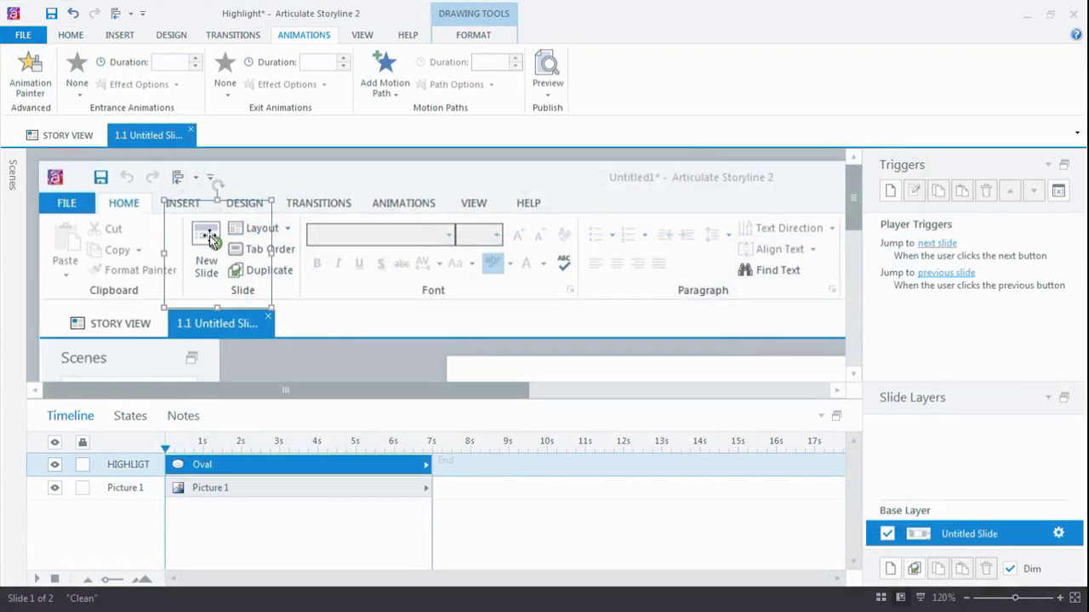
{"action": "left_click", "coordinate": [129, 416]}
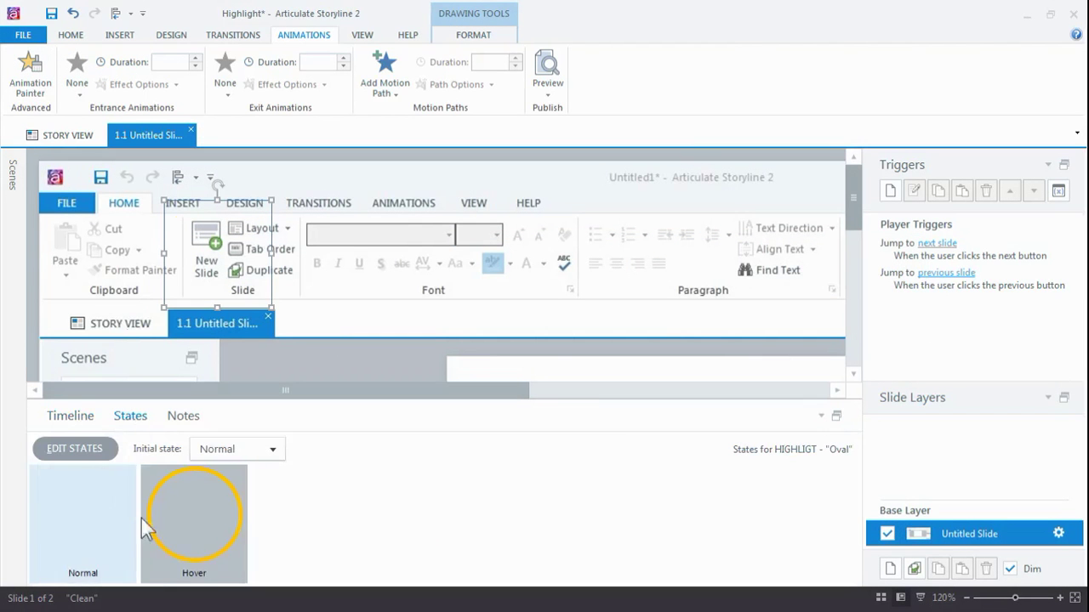
{"action": "left_click", "coordinate": [220, 519]}
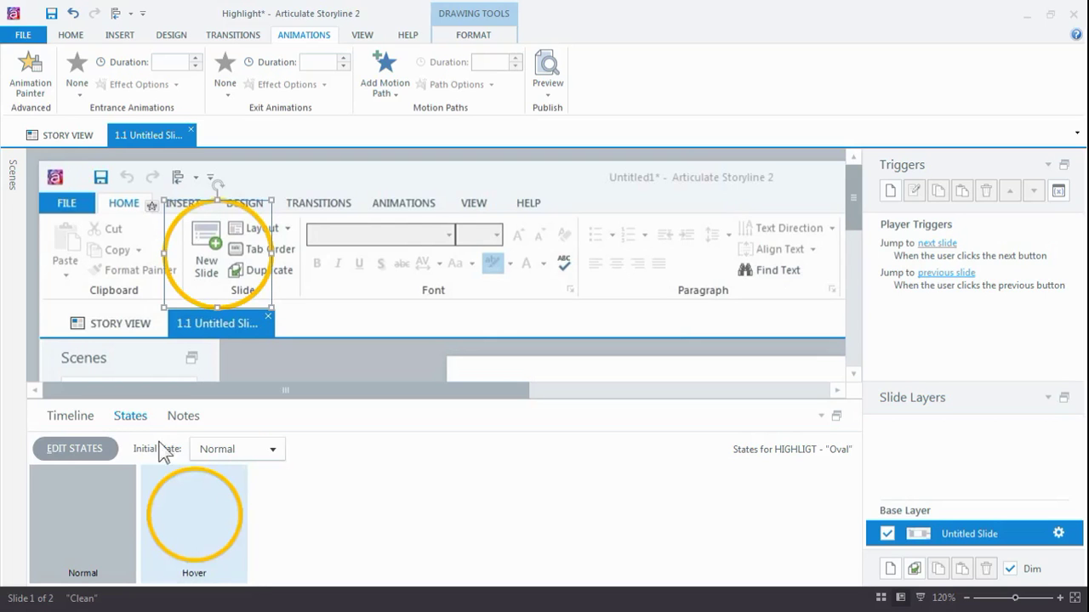
{"action": "left_click", "coordinate": [75, 86]}
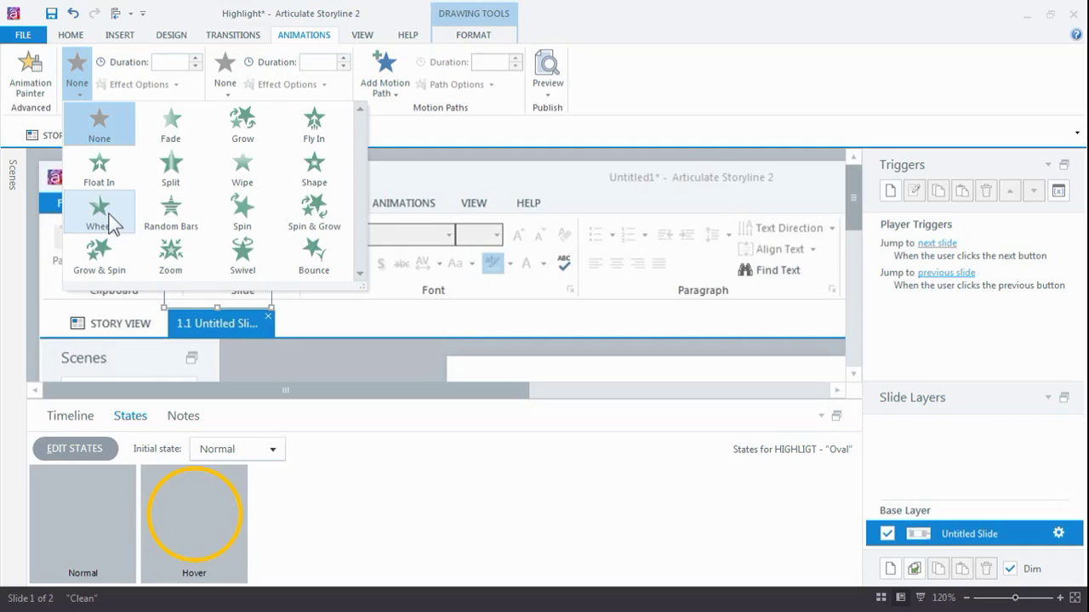
{"action": "left_click", "coordinate": [113, 429]}
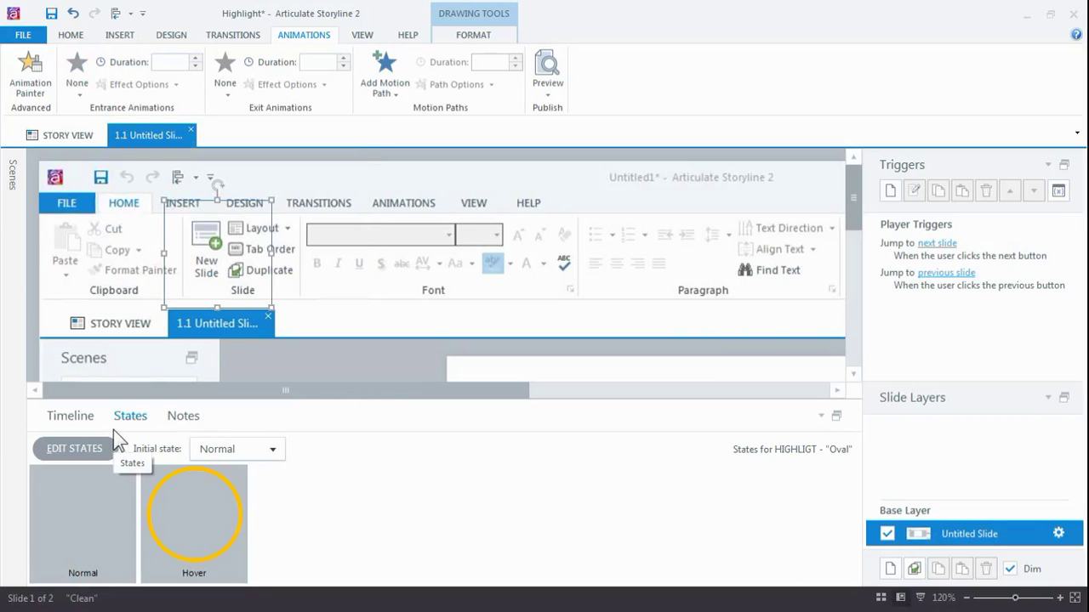